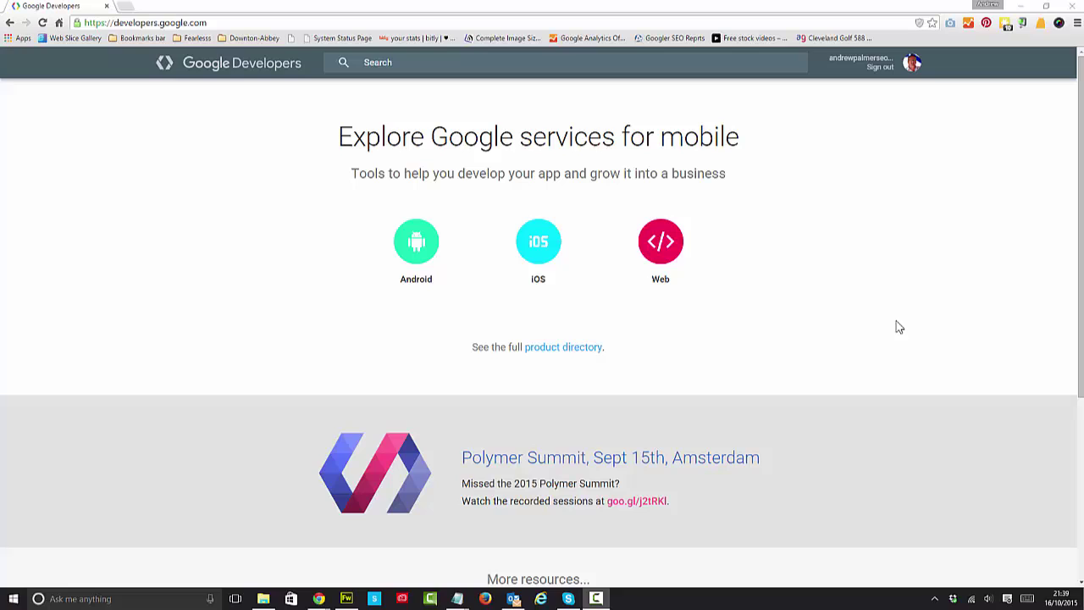
- Go to PageSpeed Tools via the site search's recent pages and open PageSpeed Insights
click(381, 62)
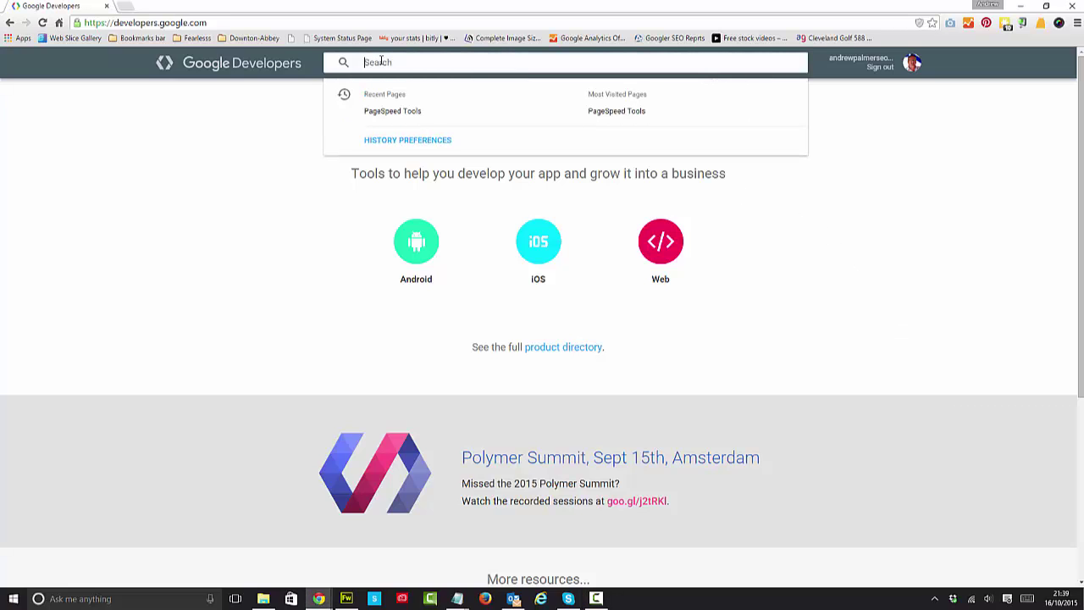
click(396, 117)
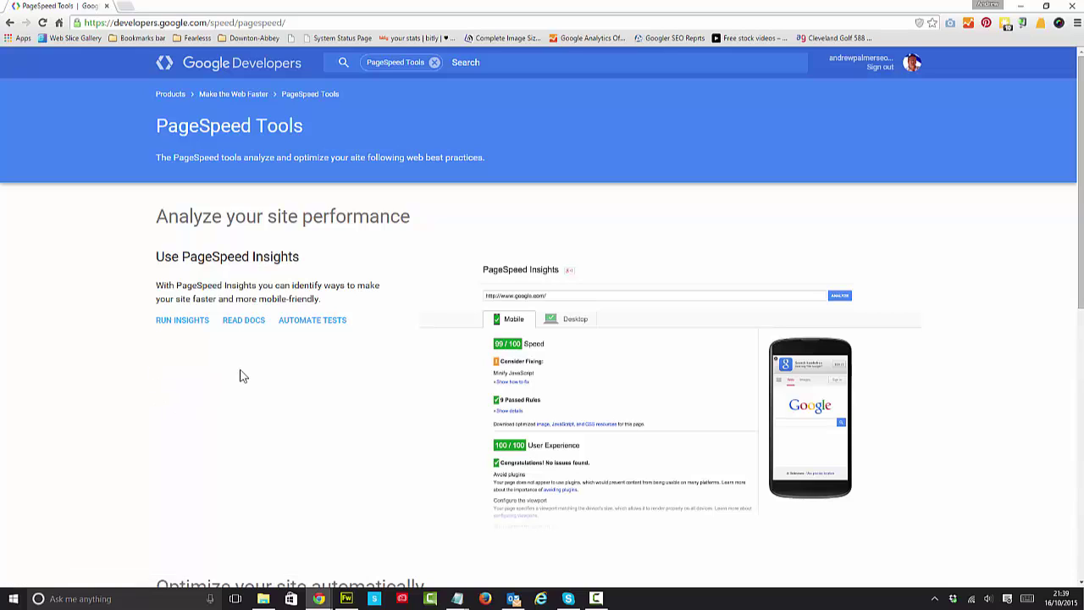
click(181, 322)
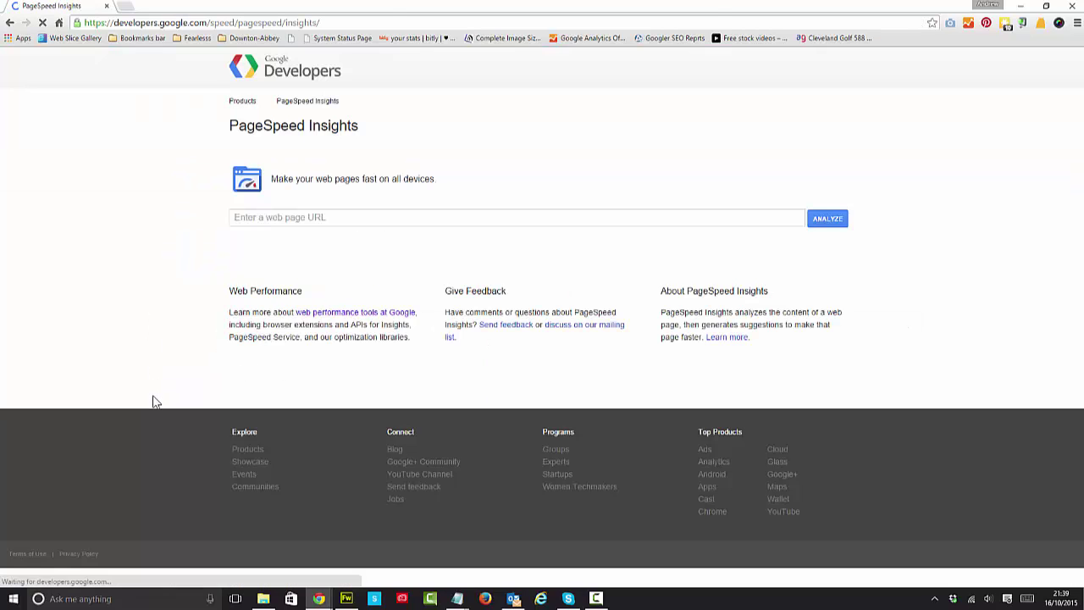
click(329, 217)
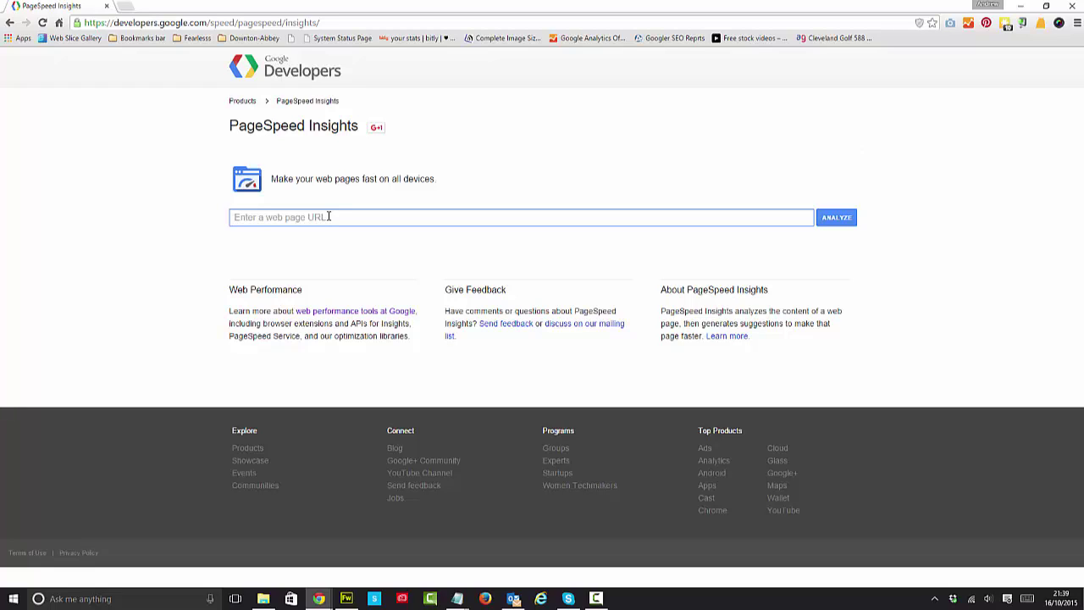
text(http://somebodyshero.co.uk/)
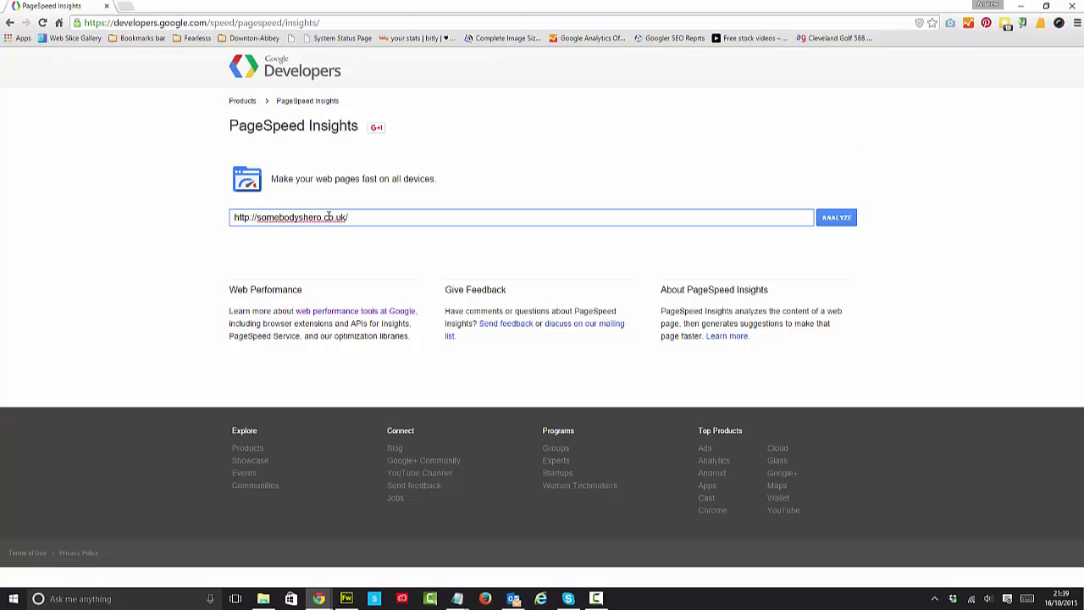
key(Return)
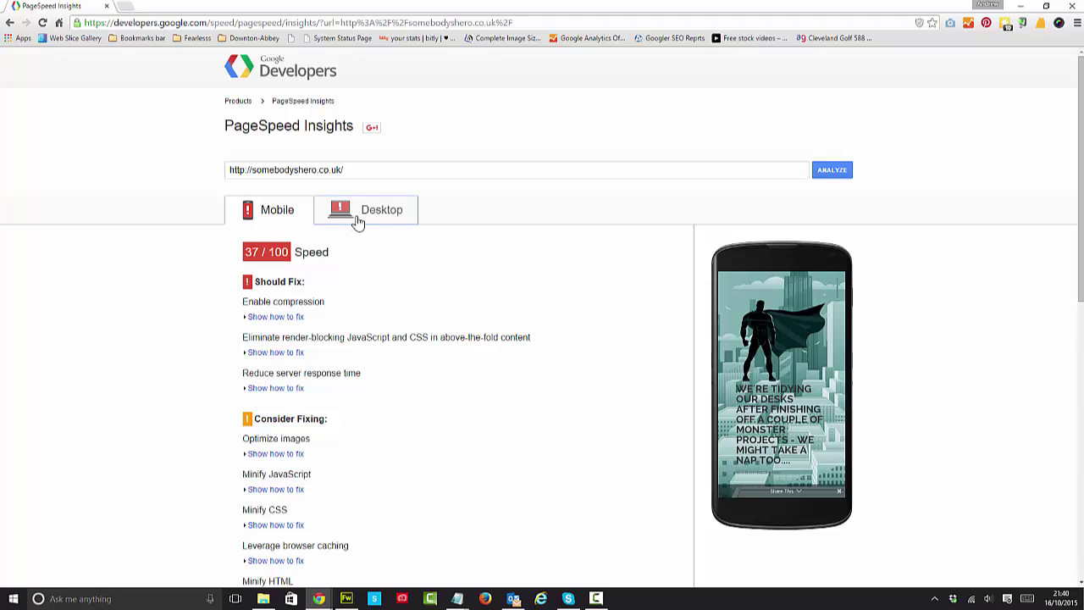
- Switch to the Desktop results and review the Should Fix suggestions
click(364, 218)
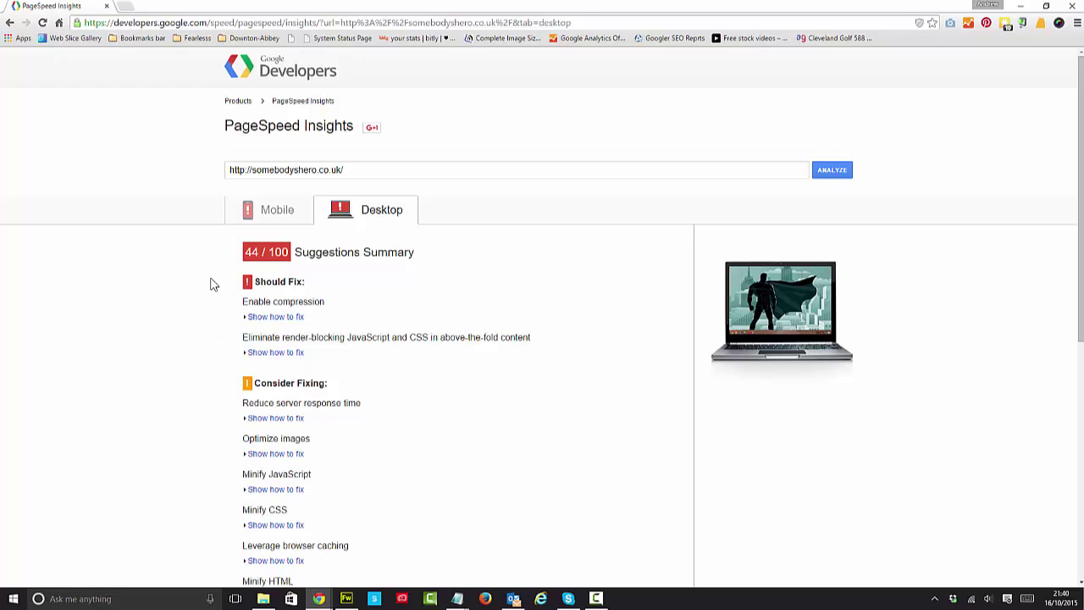
drag(212, 285, 433, 410)
click(436, 415)
- Expand the Enable compression fix details, review the resource list, then collapse it
click(288, 318)
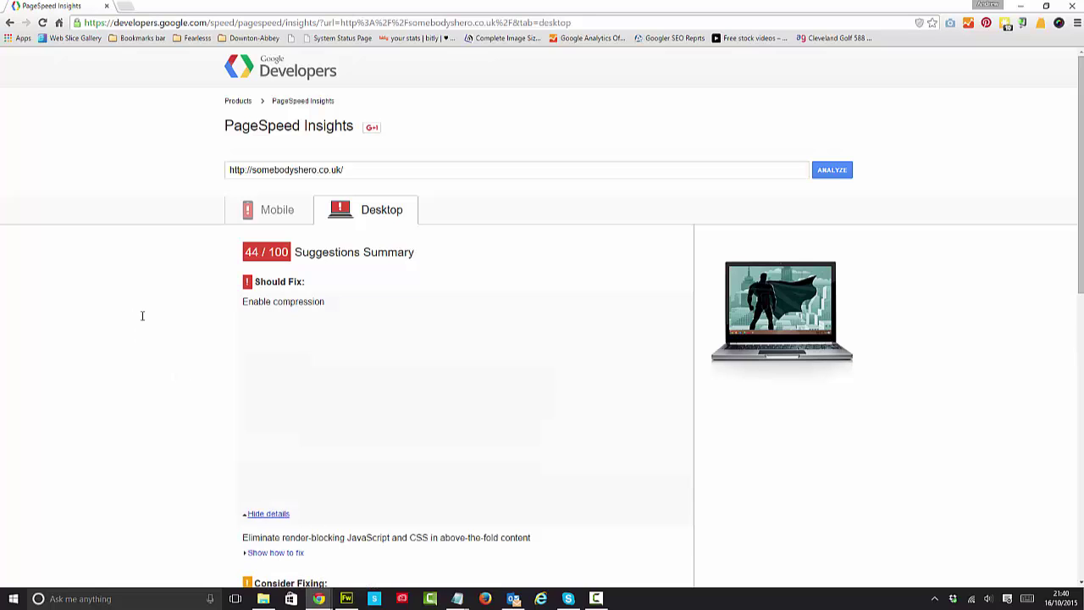
scroll(172, 353, down, 1)
scroll(172, 353, up, 1)
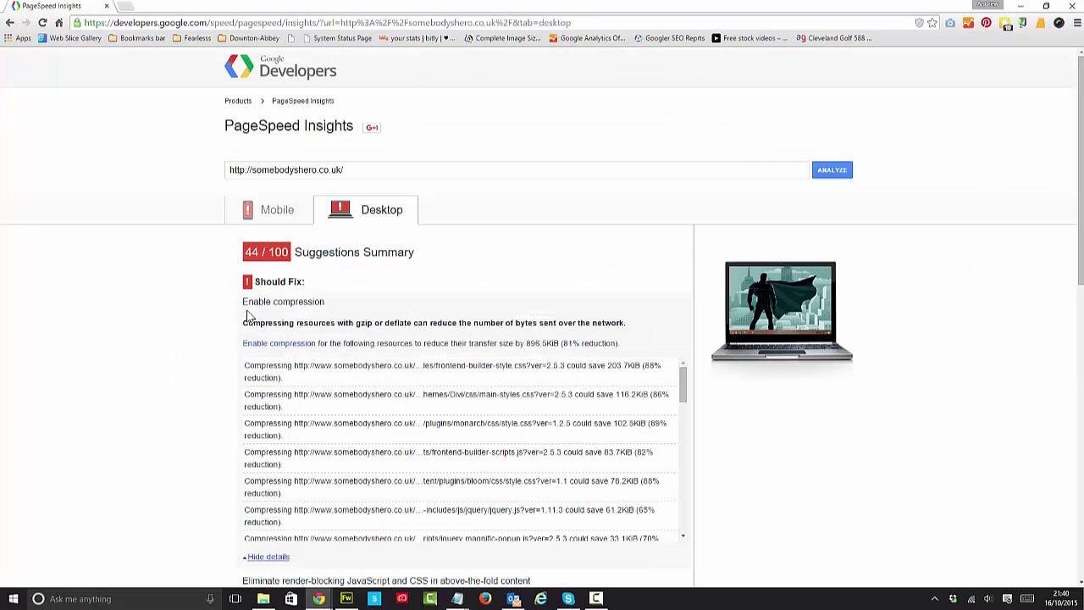
scroll(191, 406, down, 2)
click(263, 390)
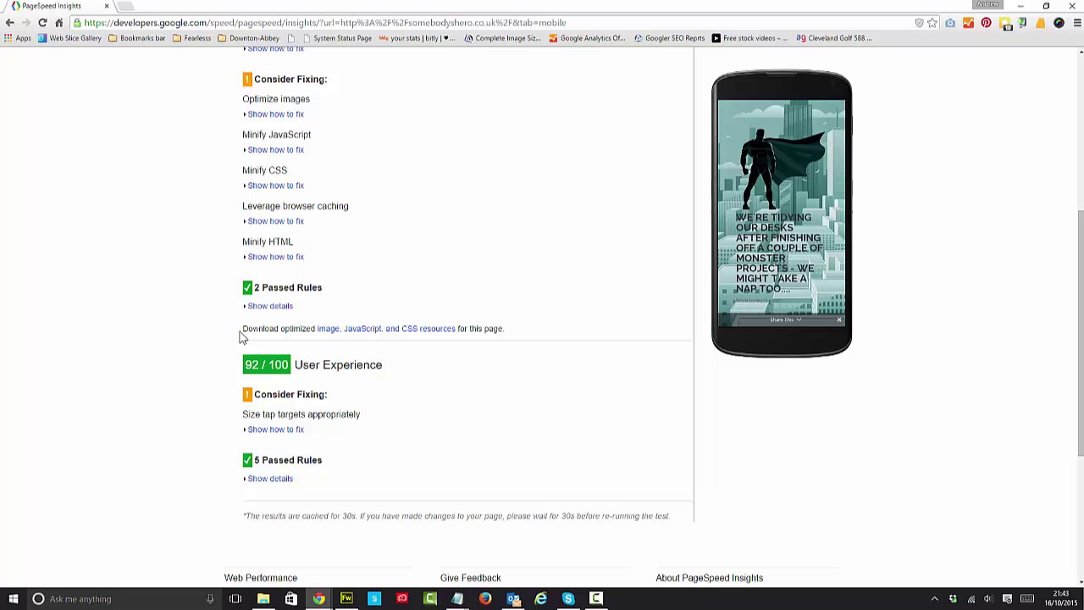
- Download the optimized image, JavaScript and CSS resources as optimized_contents (3).zip
drag(242, 328, 530, 337)
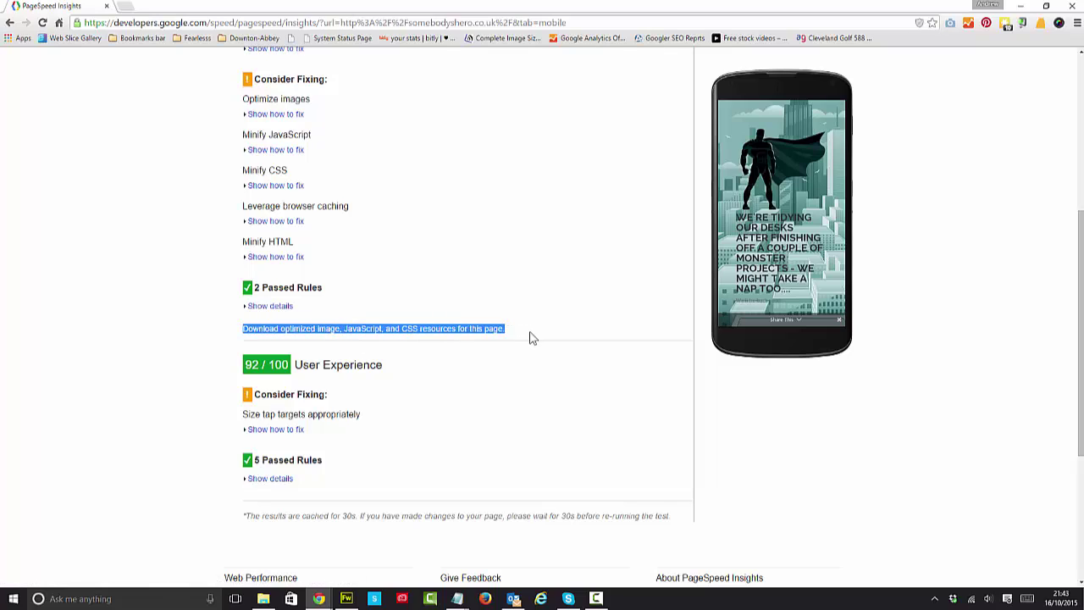
click(509, 421)
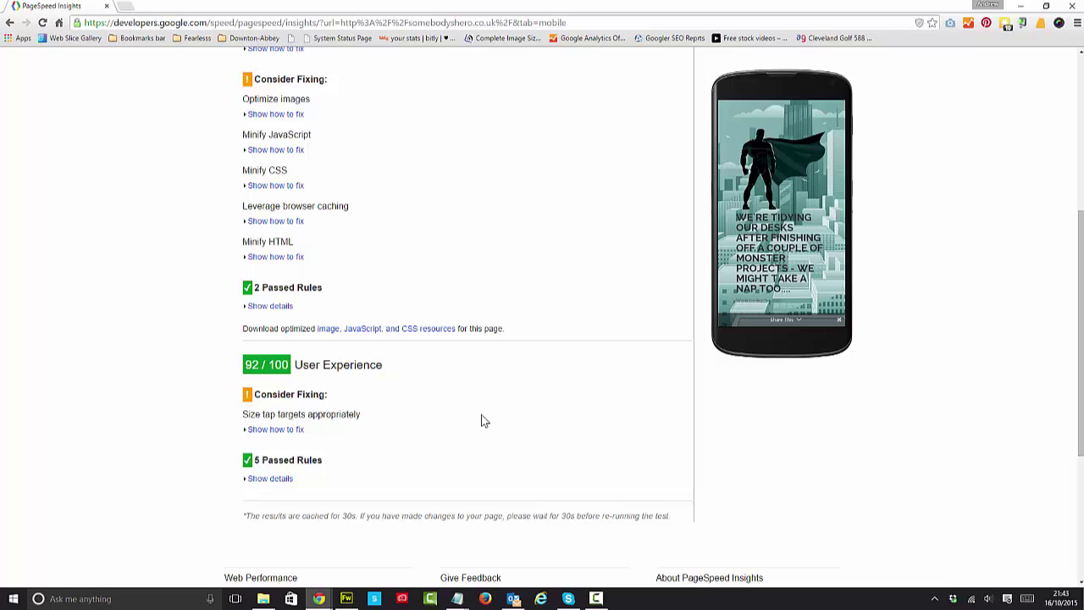
click(326, 330)
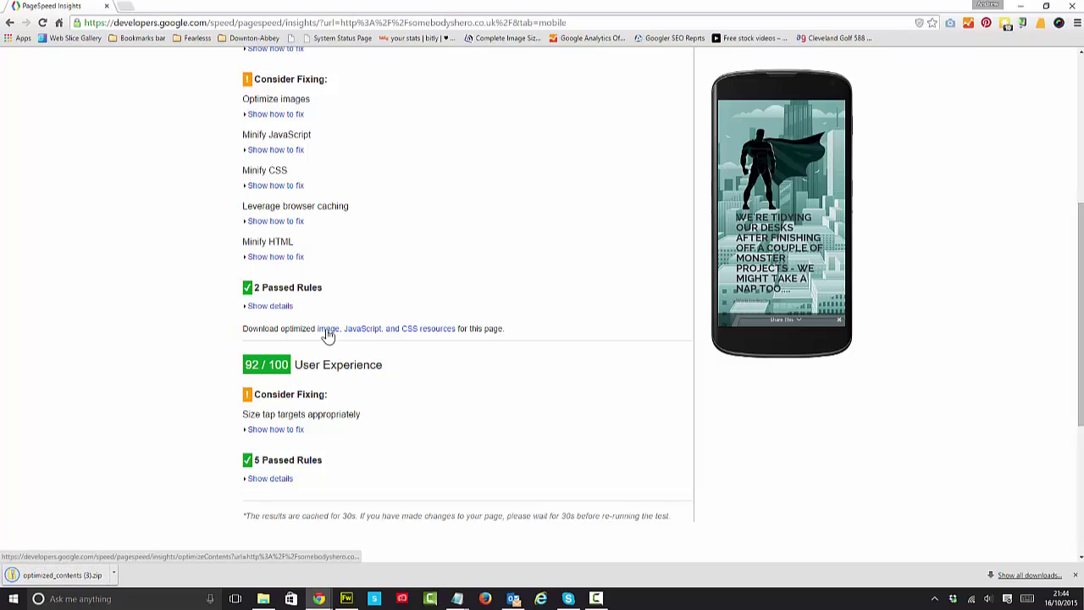
- Open the downloaded optimized_contents zip and browse its css folder
click(113, 575)
click(137, 503)
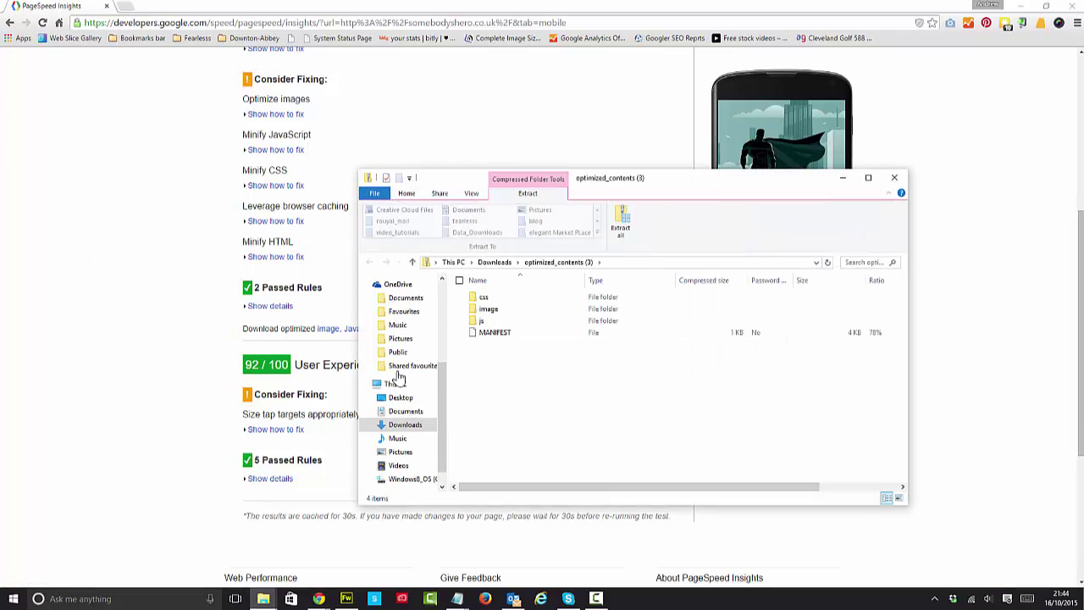
click(484, 296)
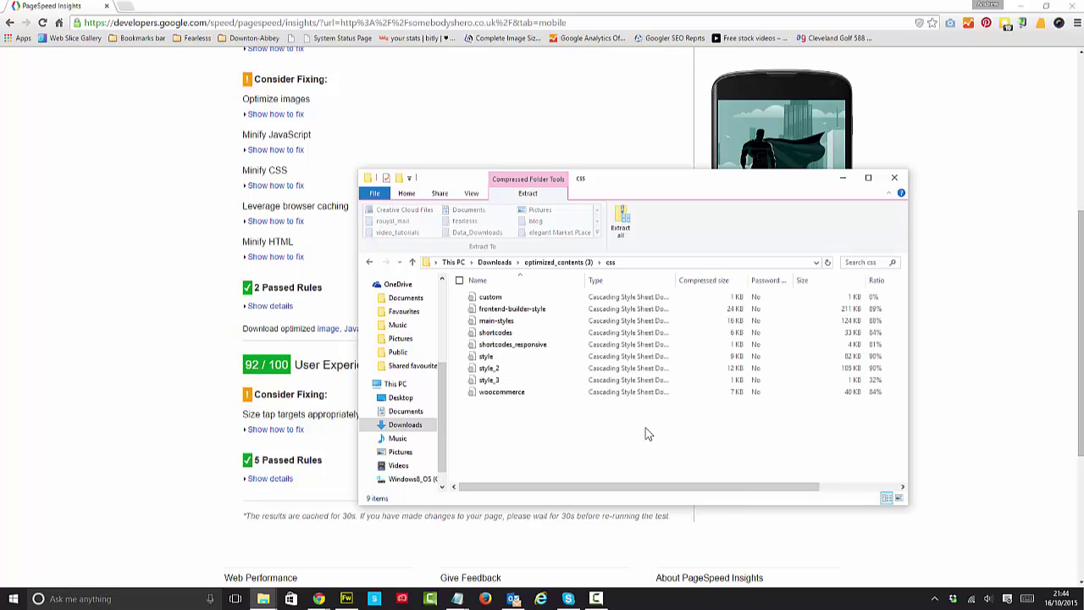
click(369, 262)
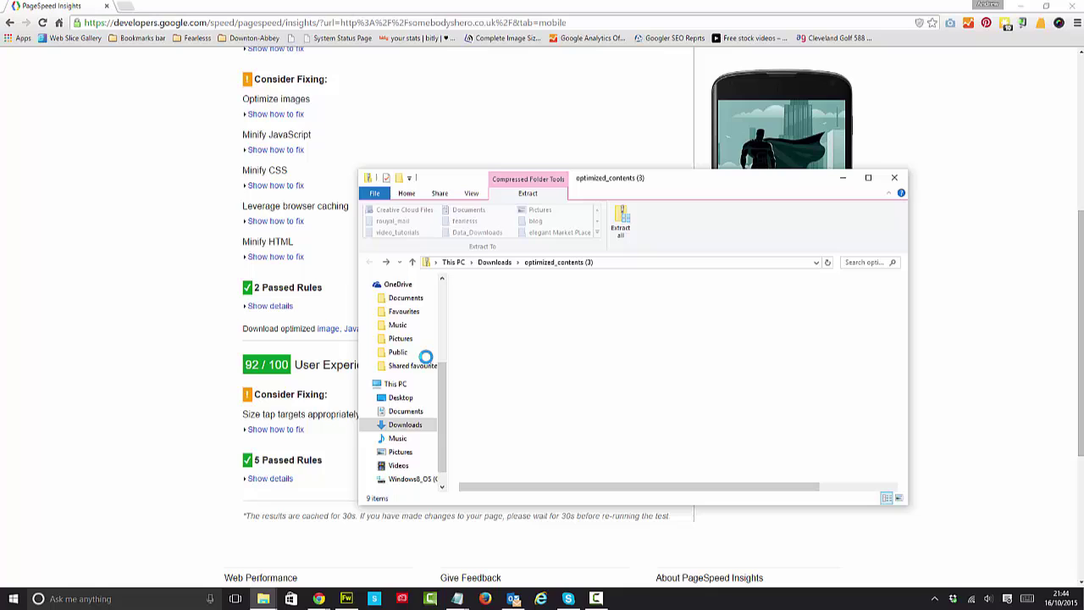
- Open the zip's image folder, preview the sm3 picture, and close Photos
click(491, 311)
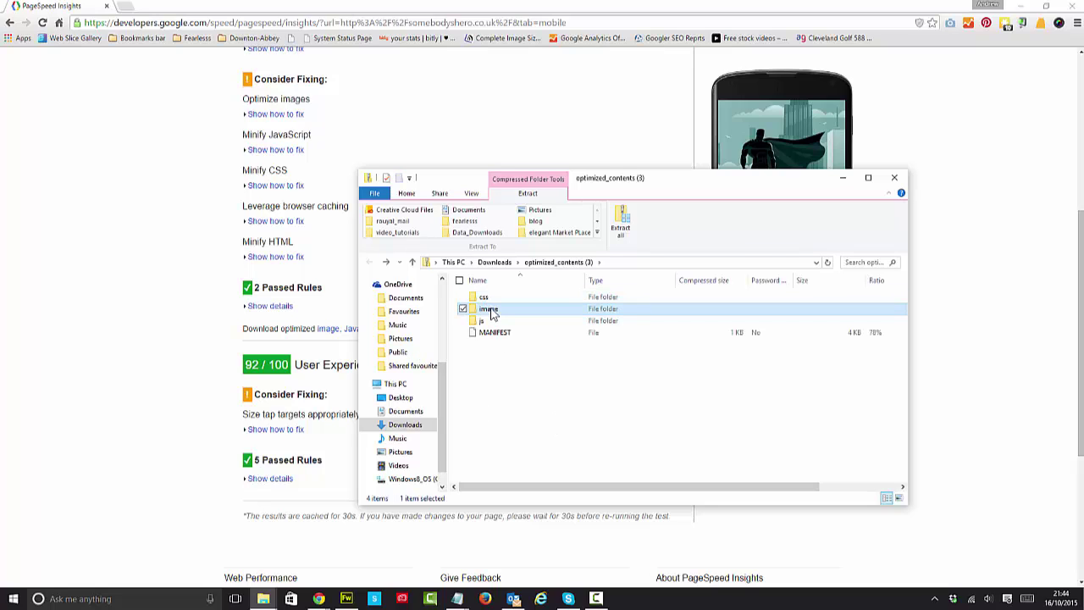
double_click(491, 311)
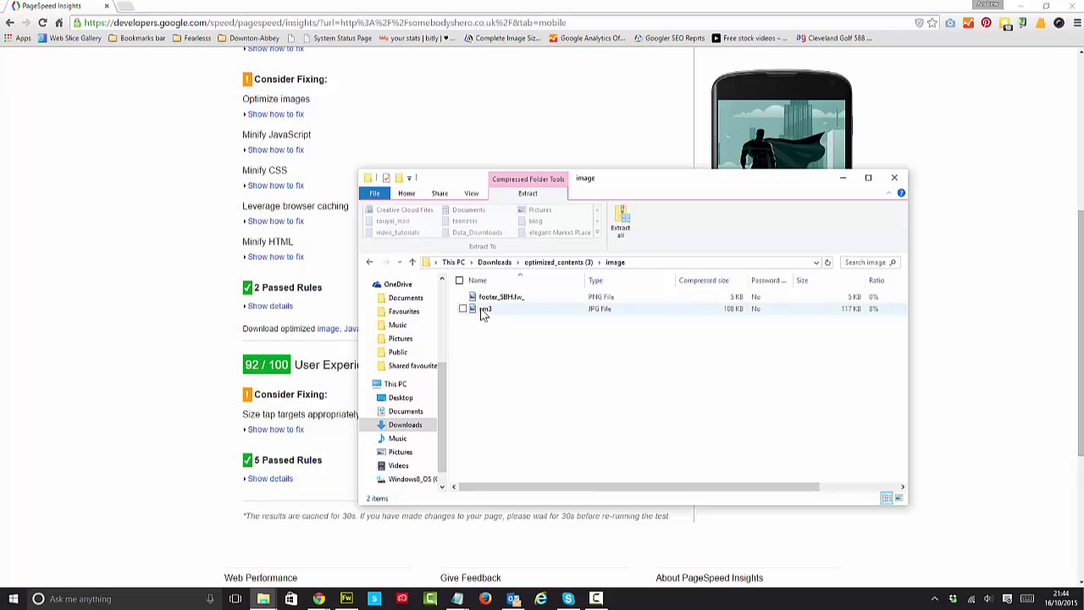
click(484, 311)
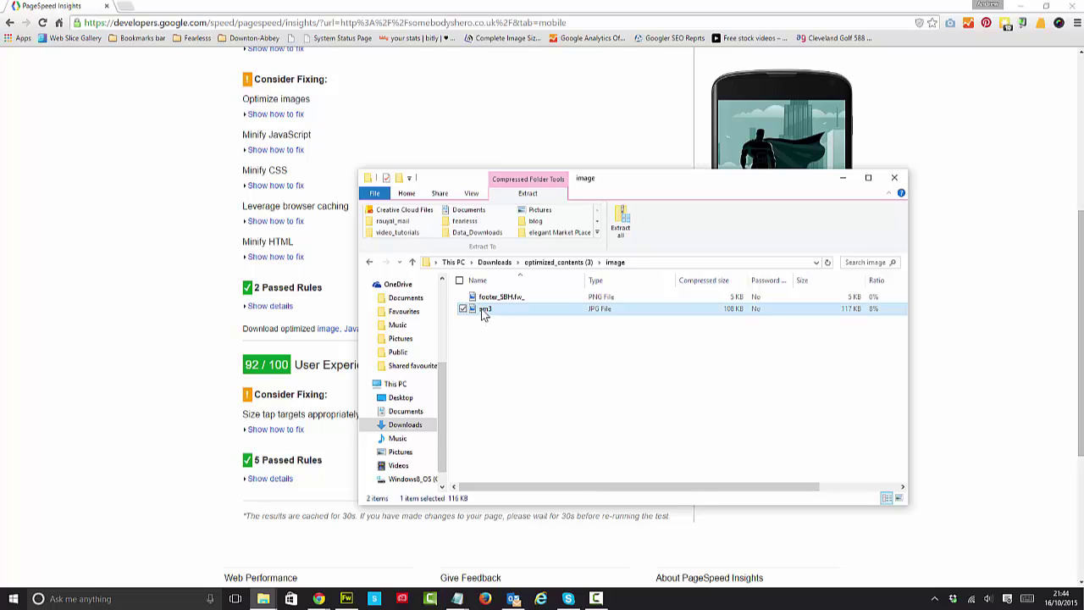
double_click(485, 310)
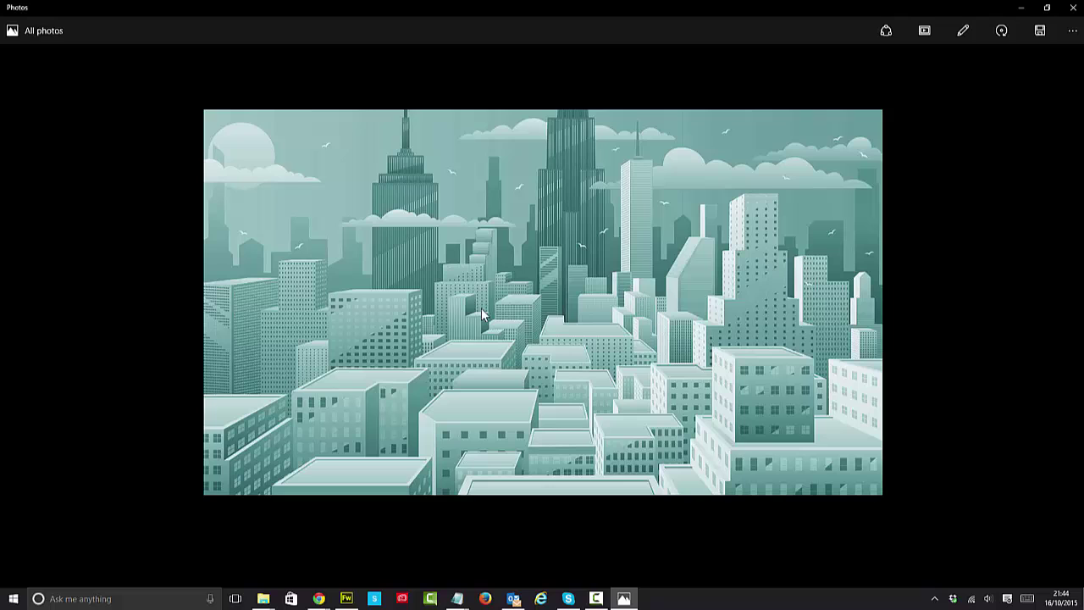
click(1073, 10)
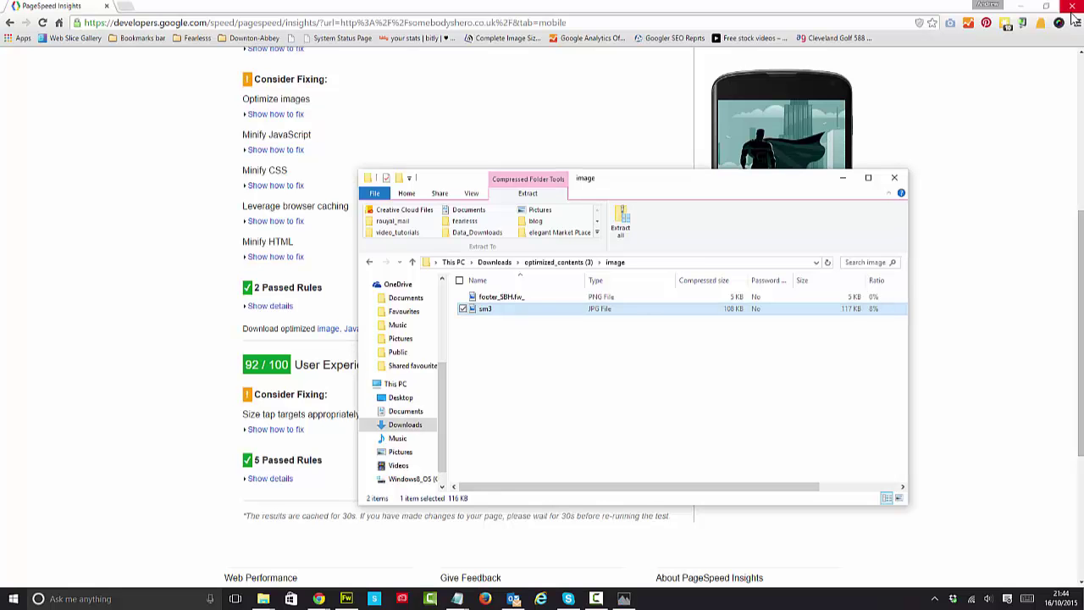
- Browse the zip's js and image folders, then close the File Explorer window
click(572, 356)
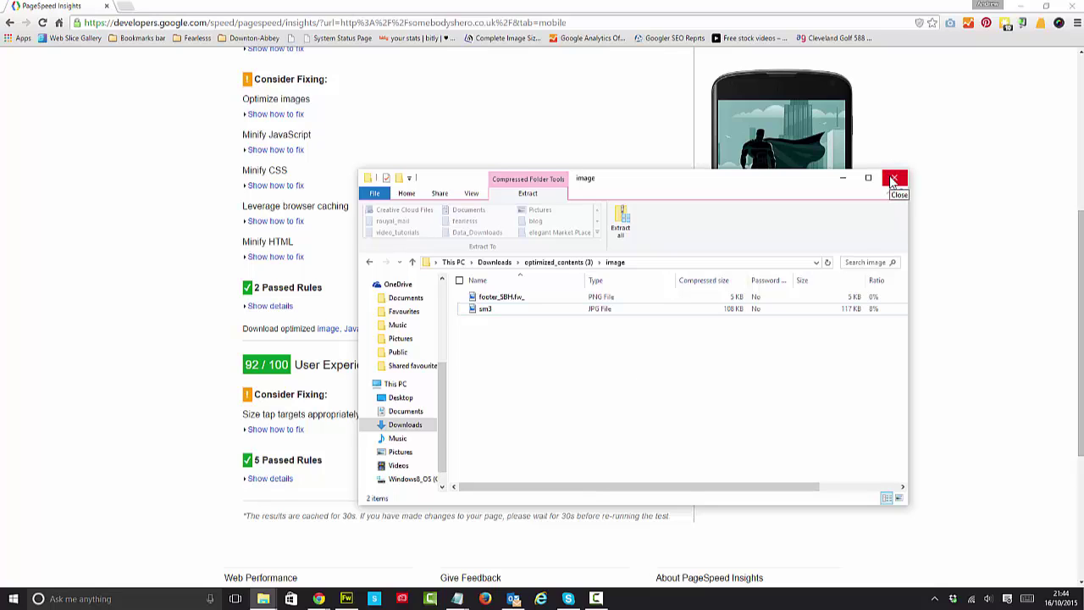
click(532, 263)
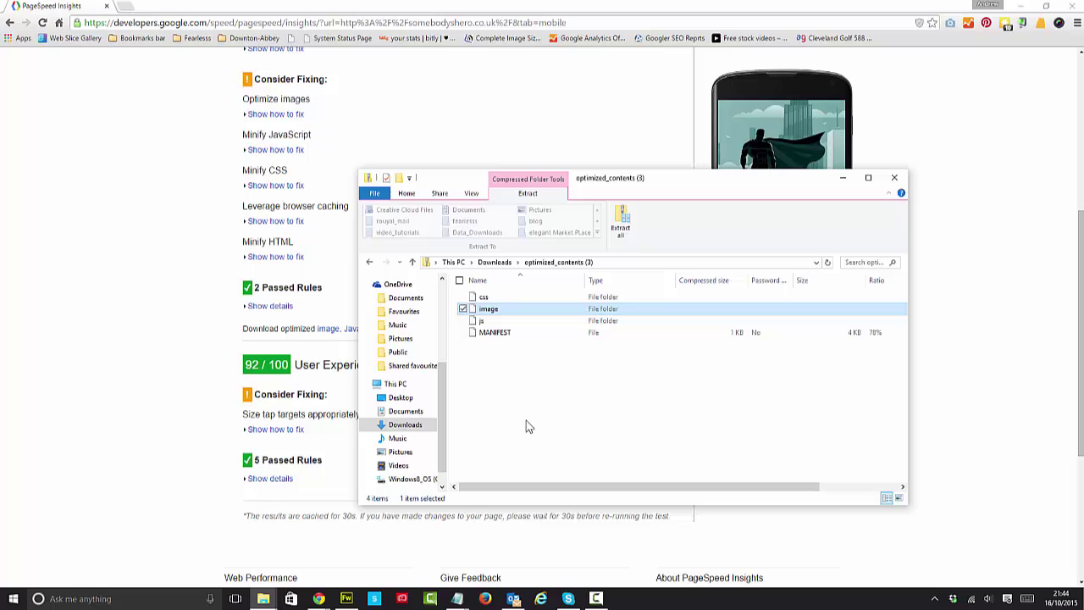
double_click(485, 321)
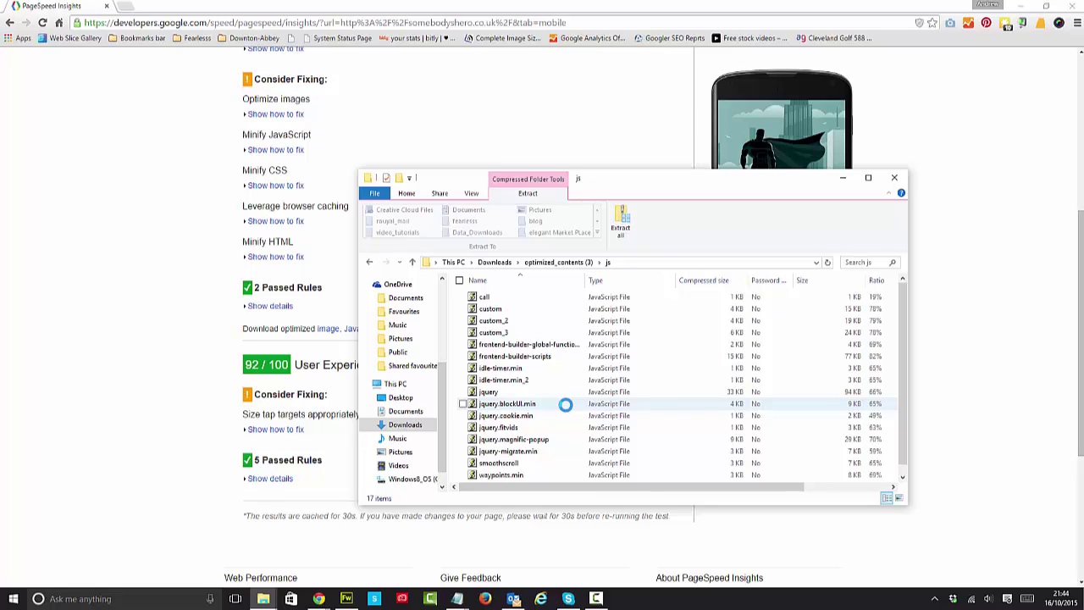
click(370, 263)
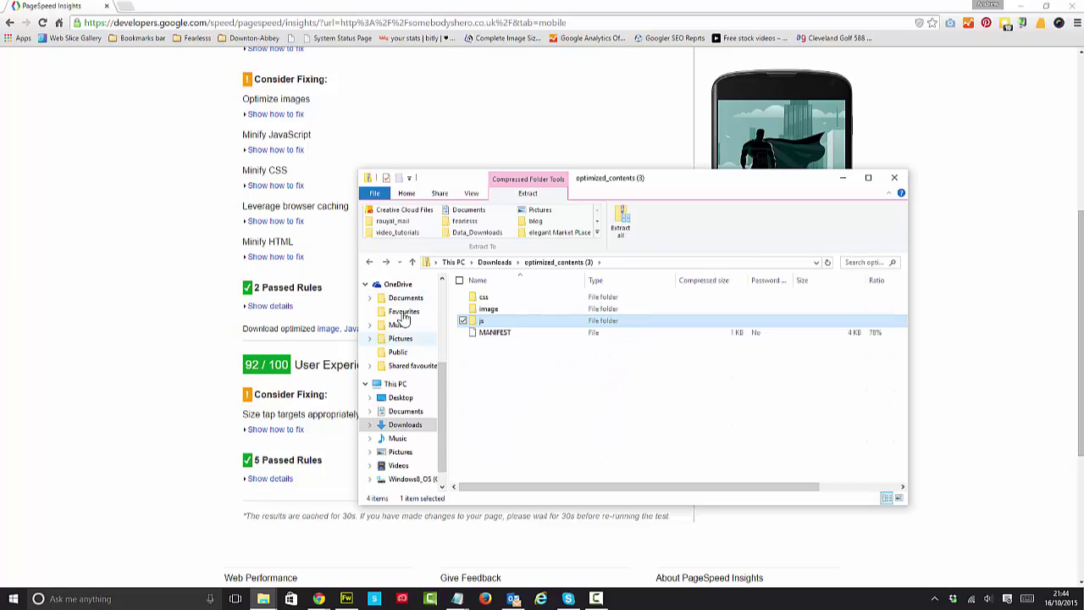
click(370, 262)
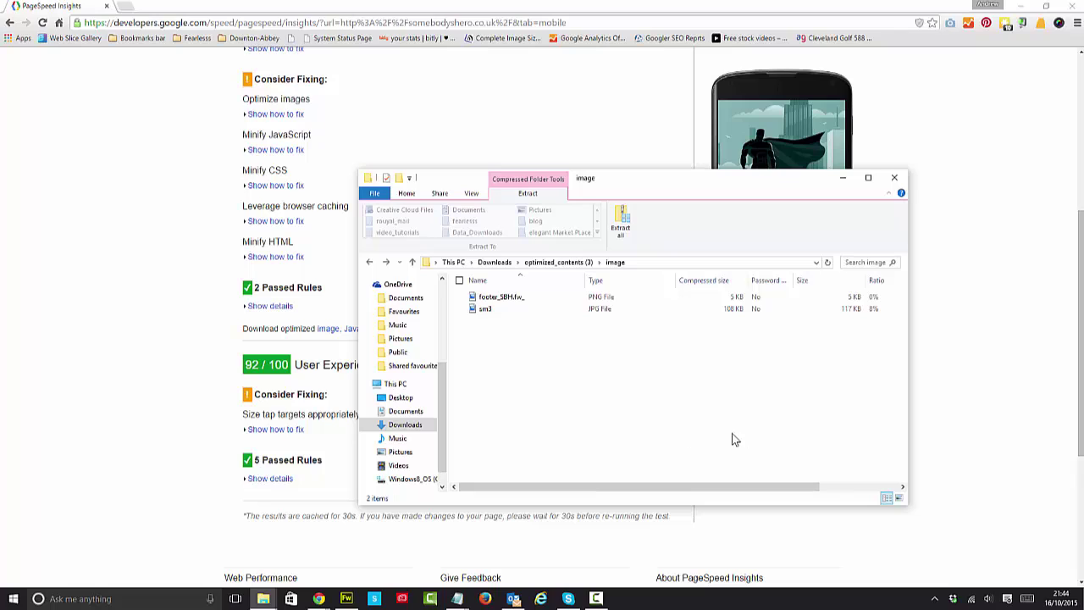
click(894, 177)
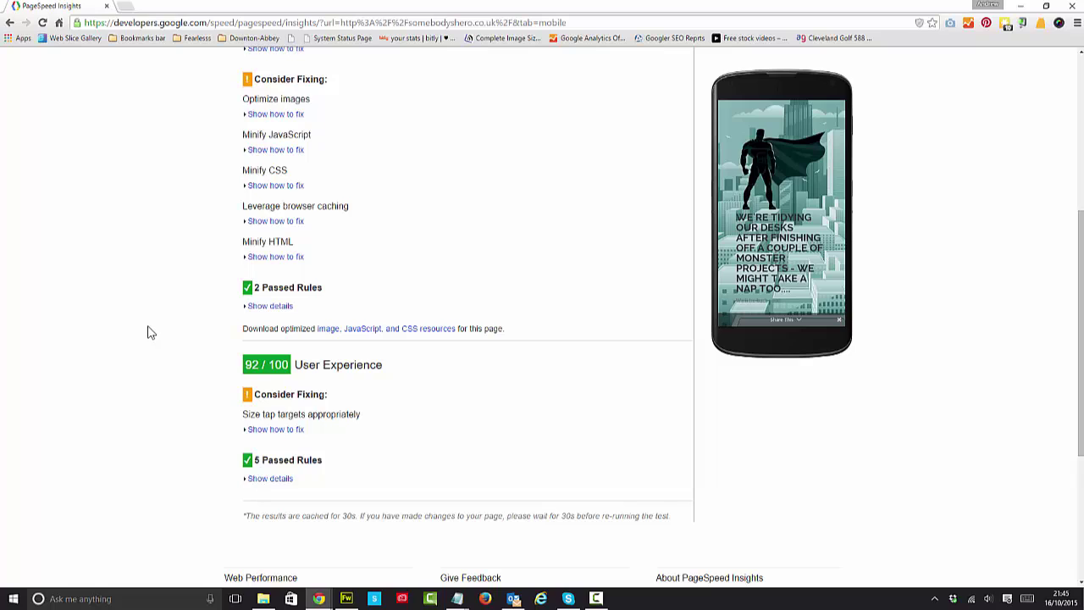
scroll(166, 329, down, 1)
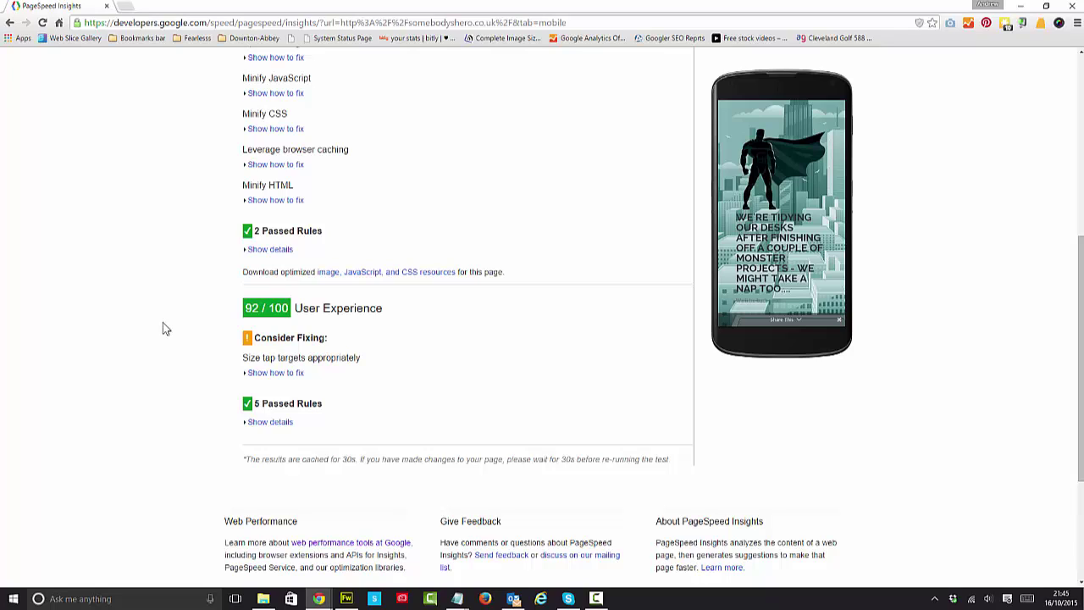
scroll(166, 328, up, 5)
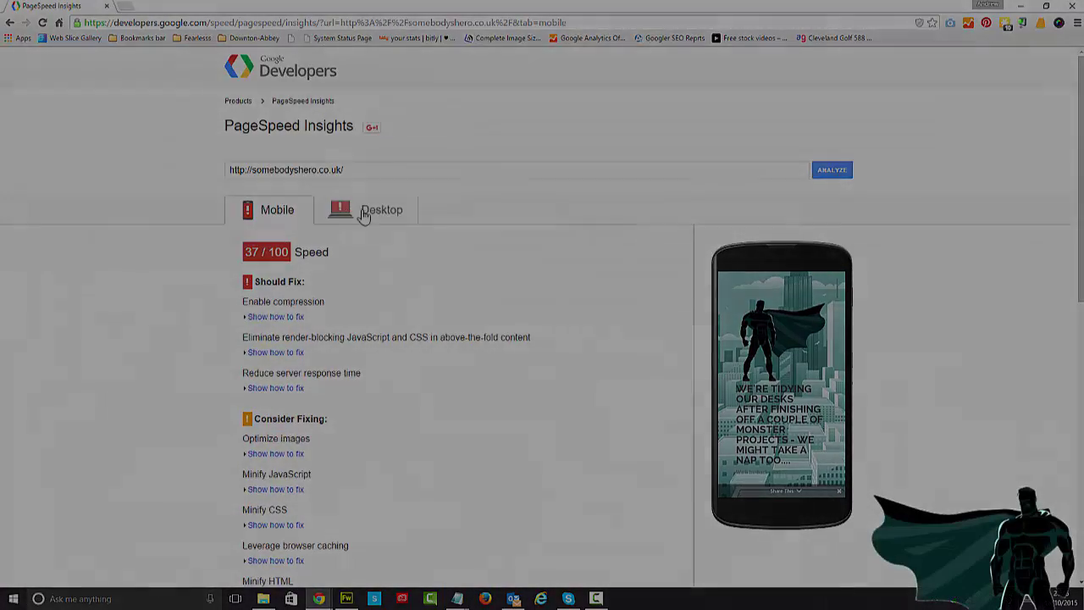
- Show the Desktop results for somebodyshero.co.uk with its 44/100 score
click(364, 211)
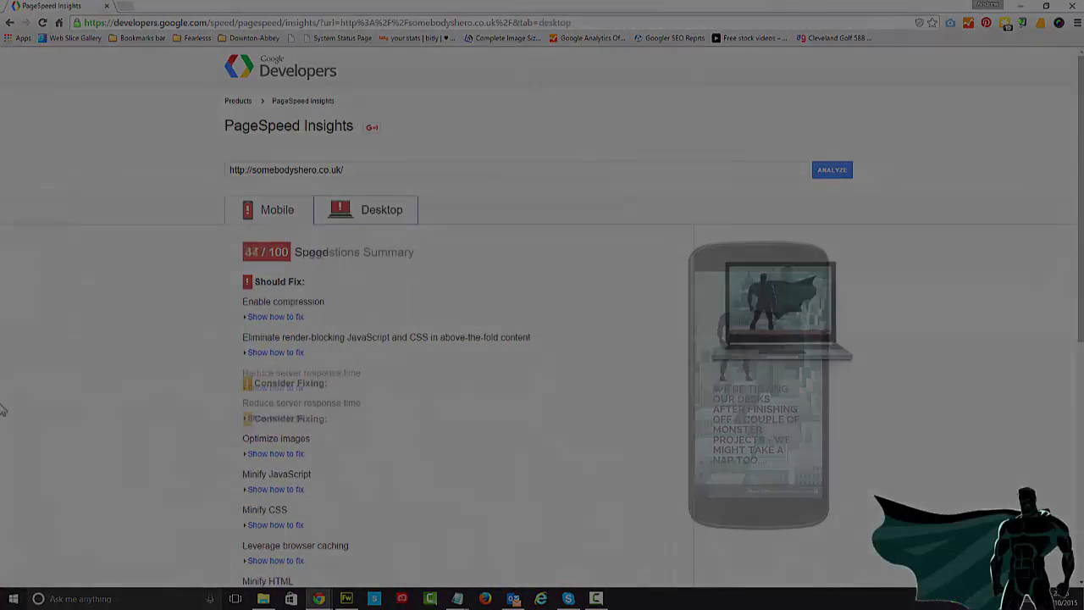